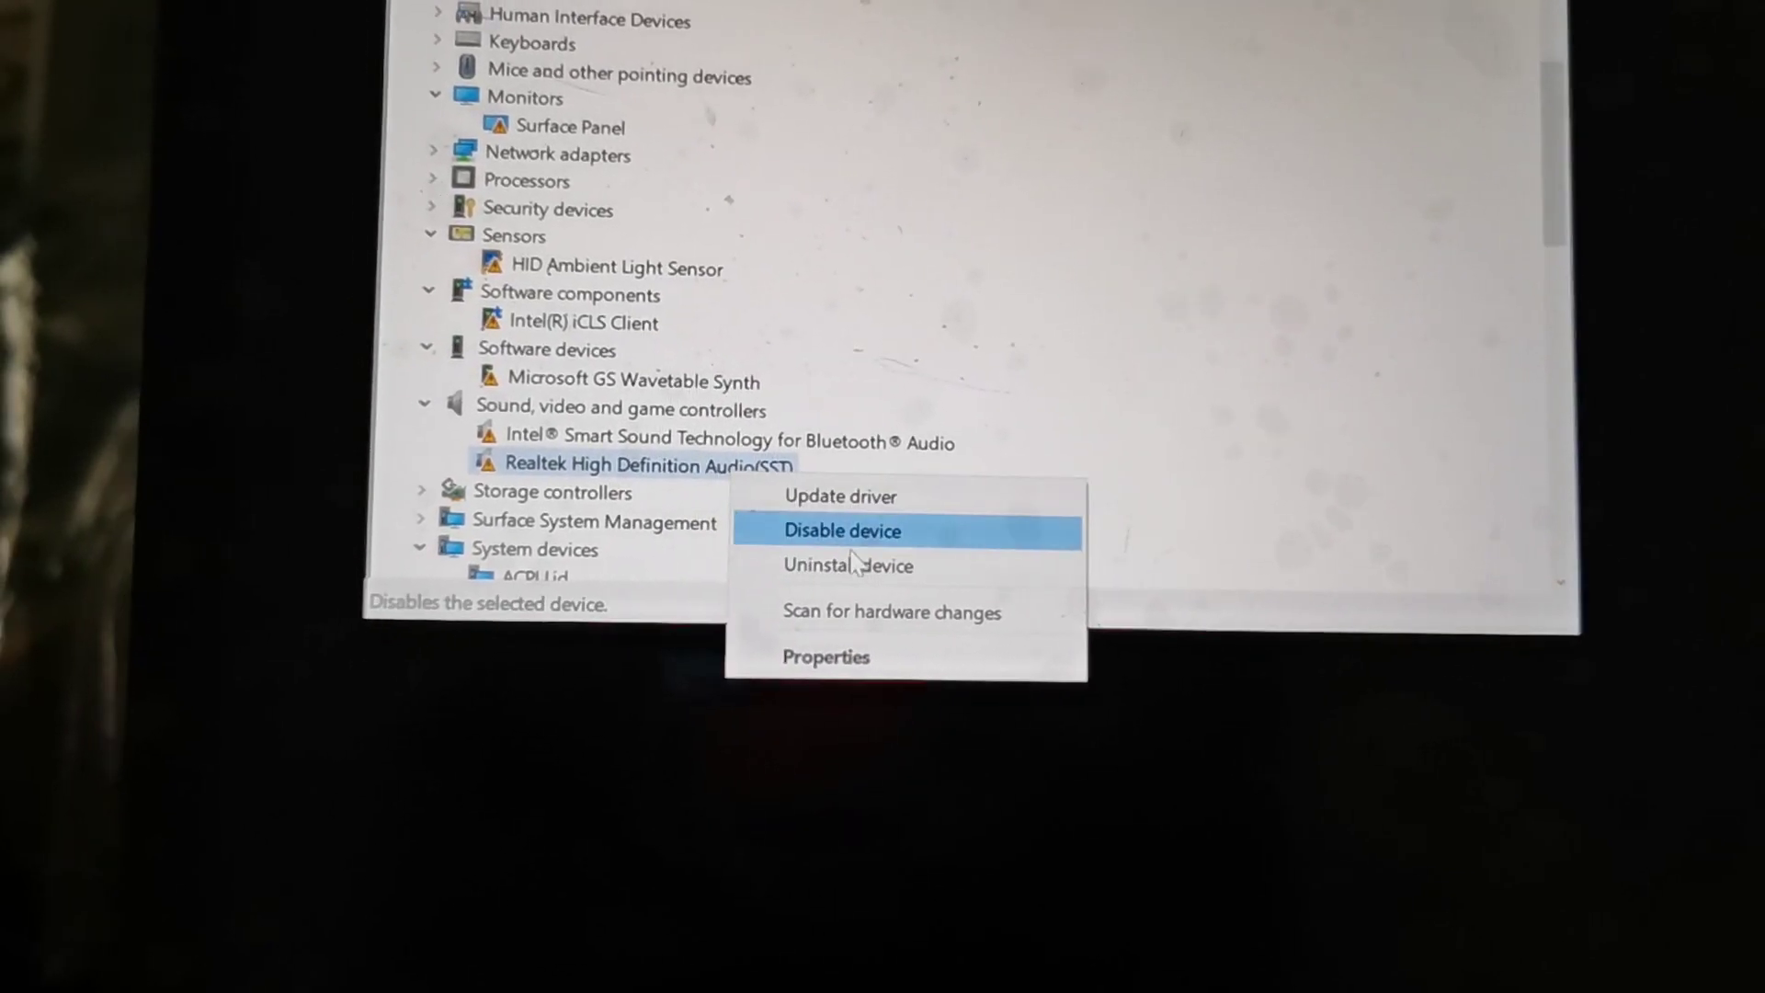
# Step: Uninstall the Realtek High Definition Audio(SST) device and let the list reload
pyautogui.click(853, 579)
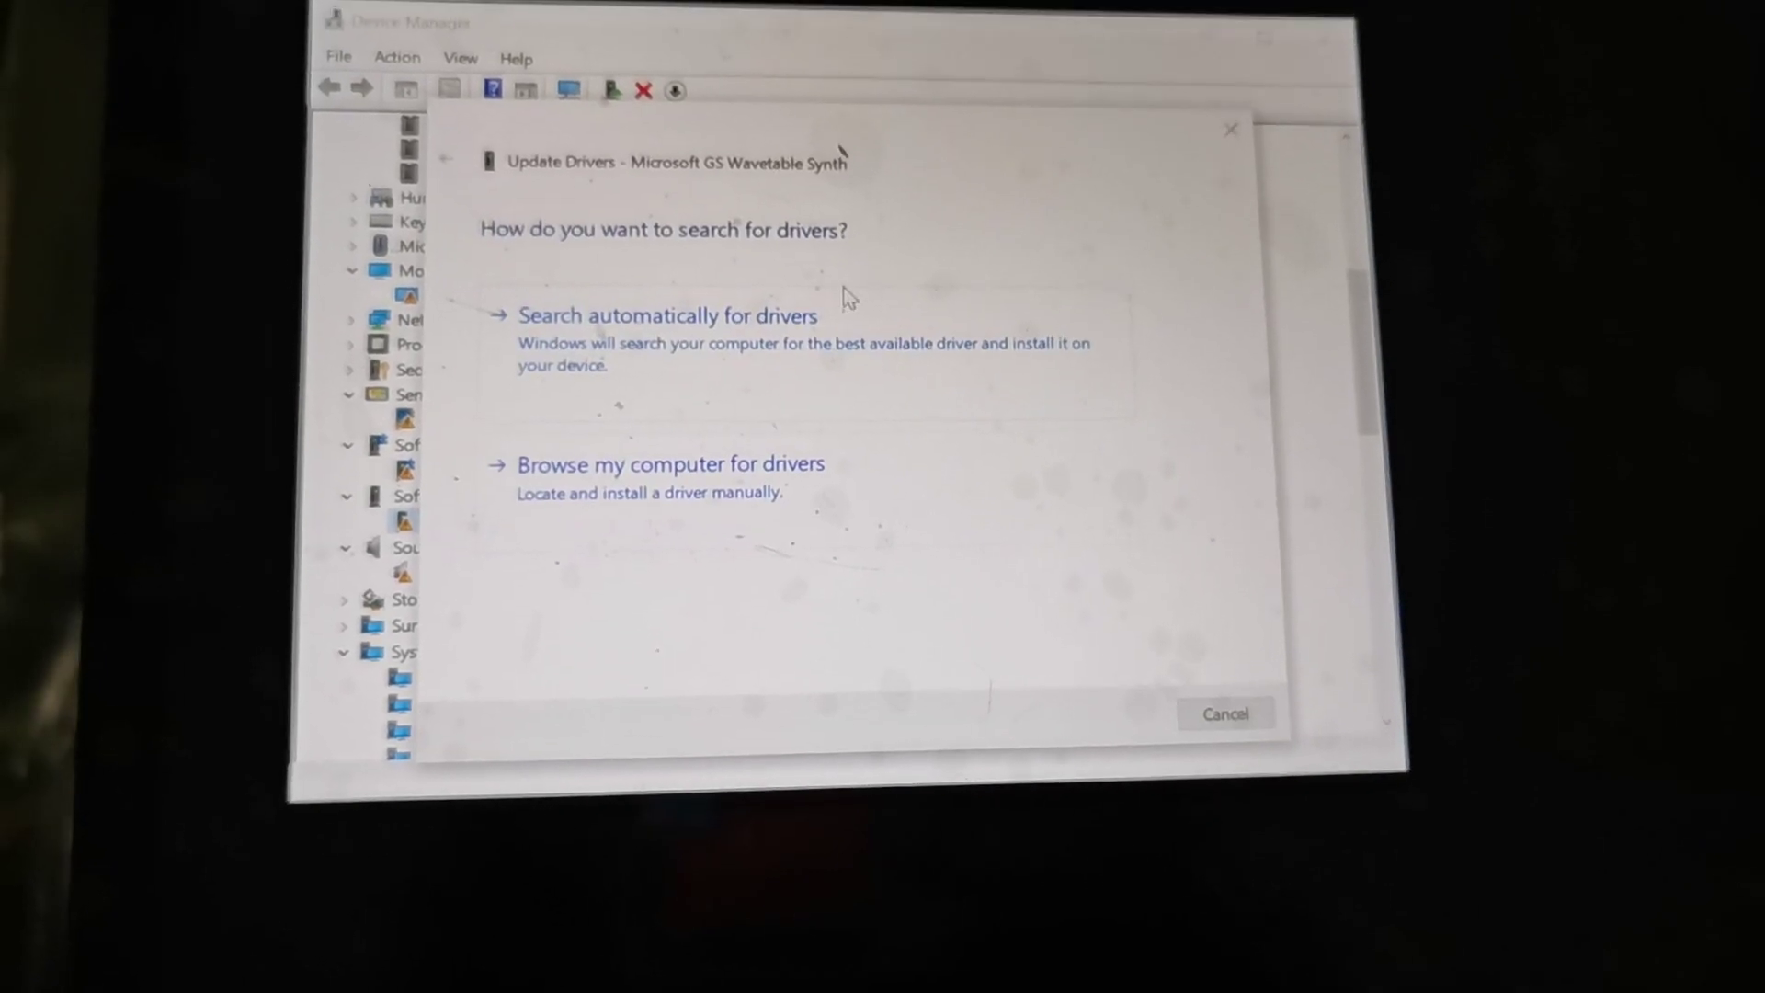
# Step: Search automatically for a Microsoft GS Wavetable Synth driver, confirm it is best, and close the wizard
pyautogui.click(834, 376)
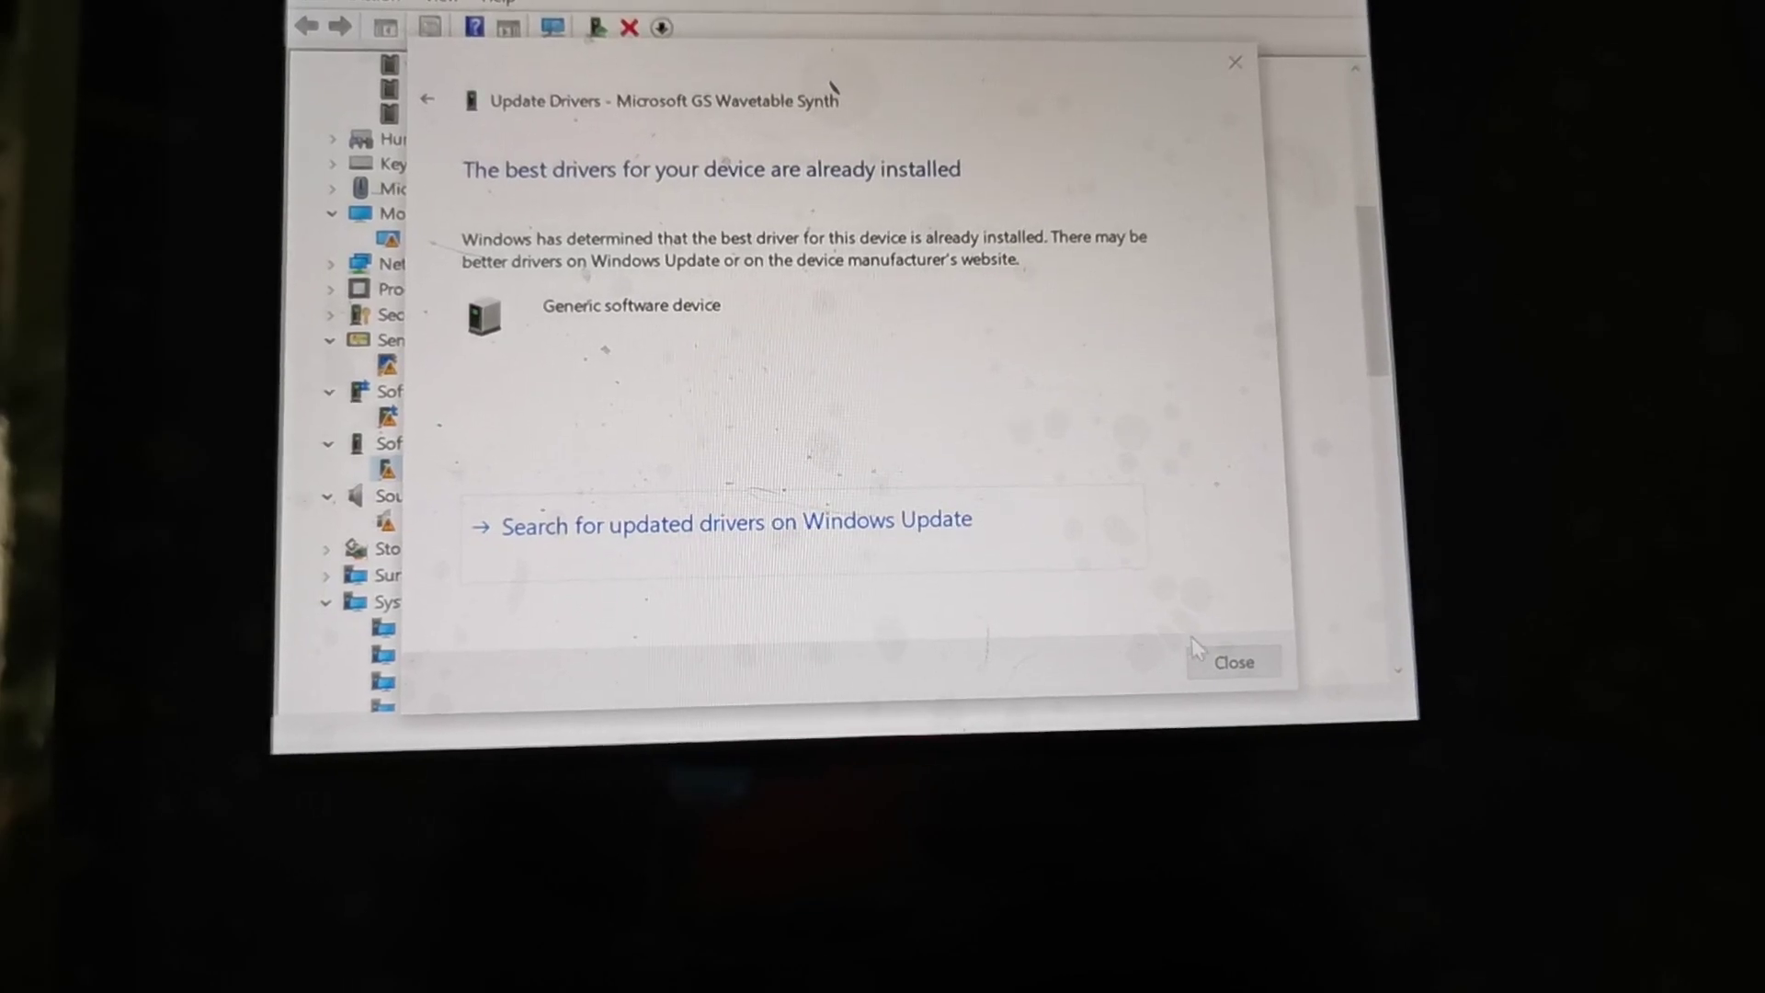
pyautogui.click(1238, 667)
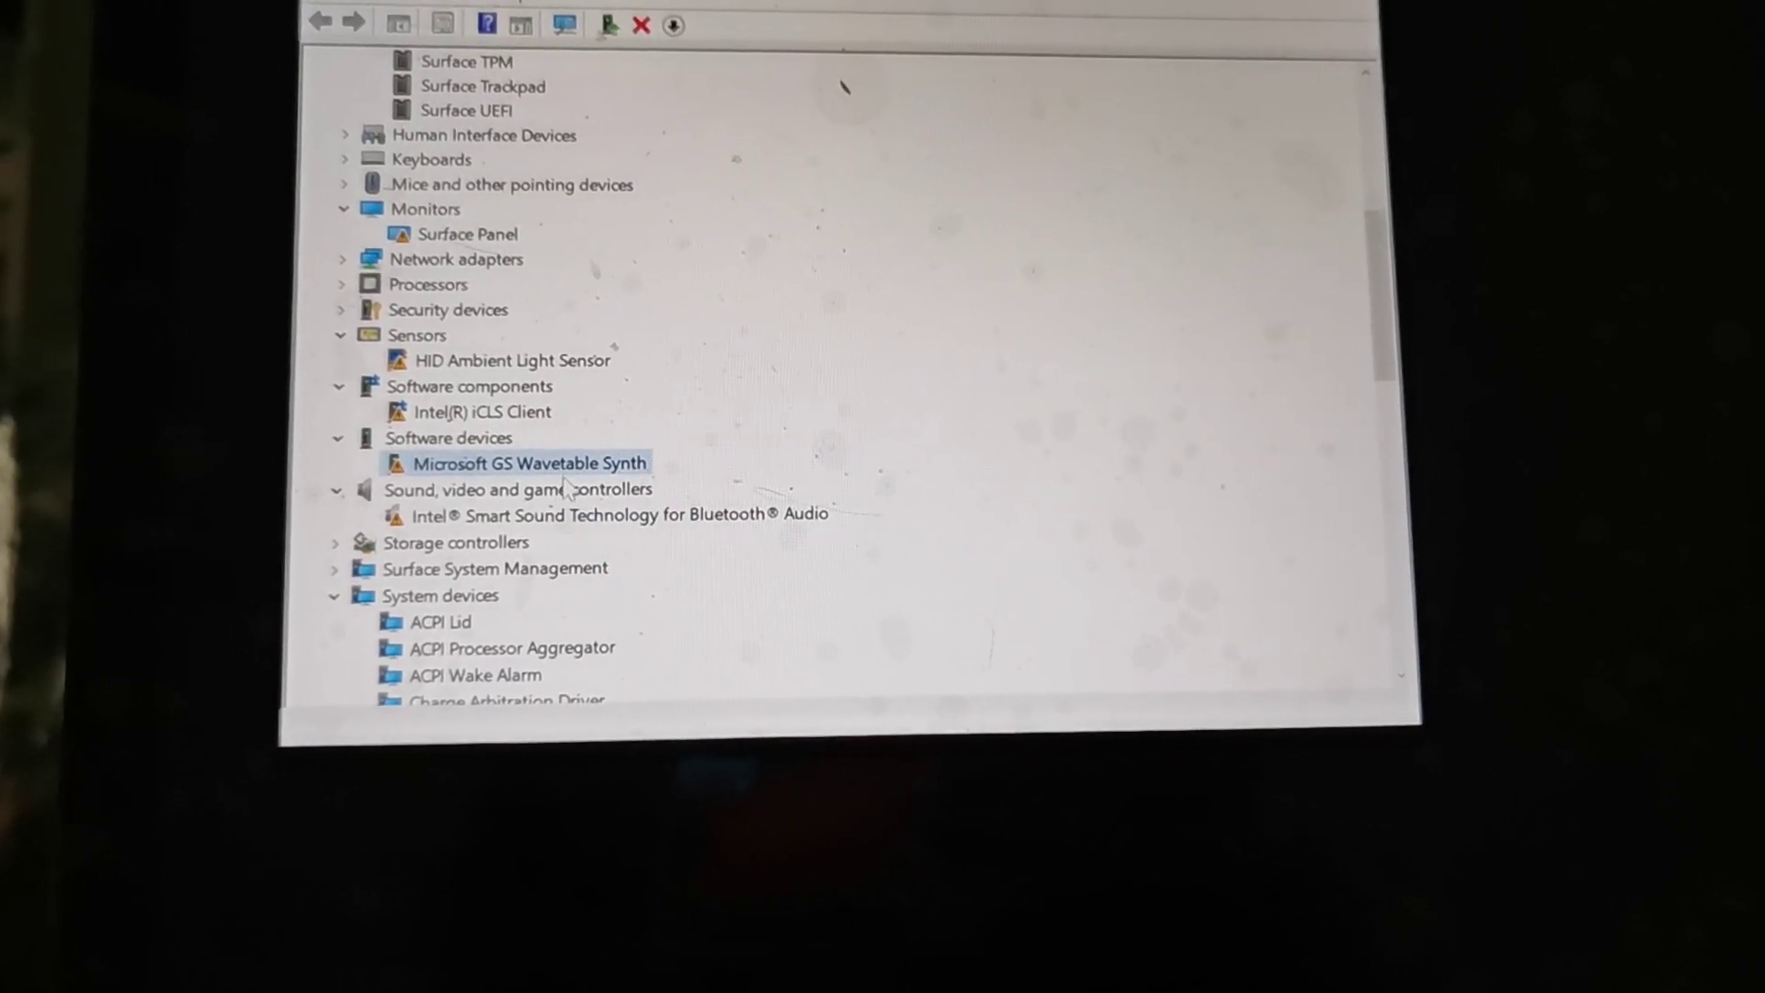